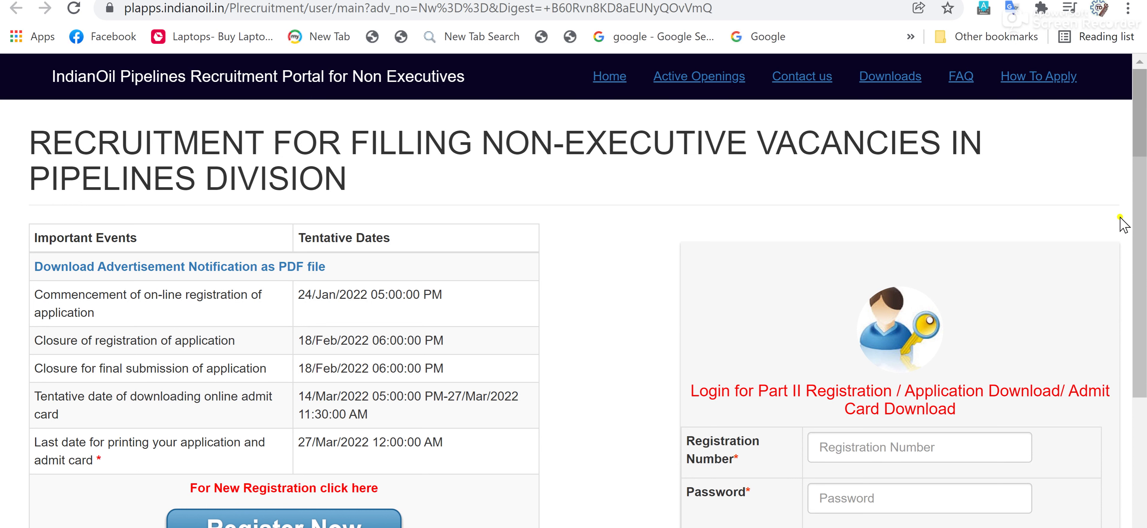
Step: Open the new registration form and choose ERBH01 - ERPL-Bihar-Engineering Assistant (Mechanical) as the post applied for
{"action": "left_click_drag", "start_coordinate": [1140, 232], "coordinate": [1140, 243]}
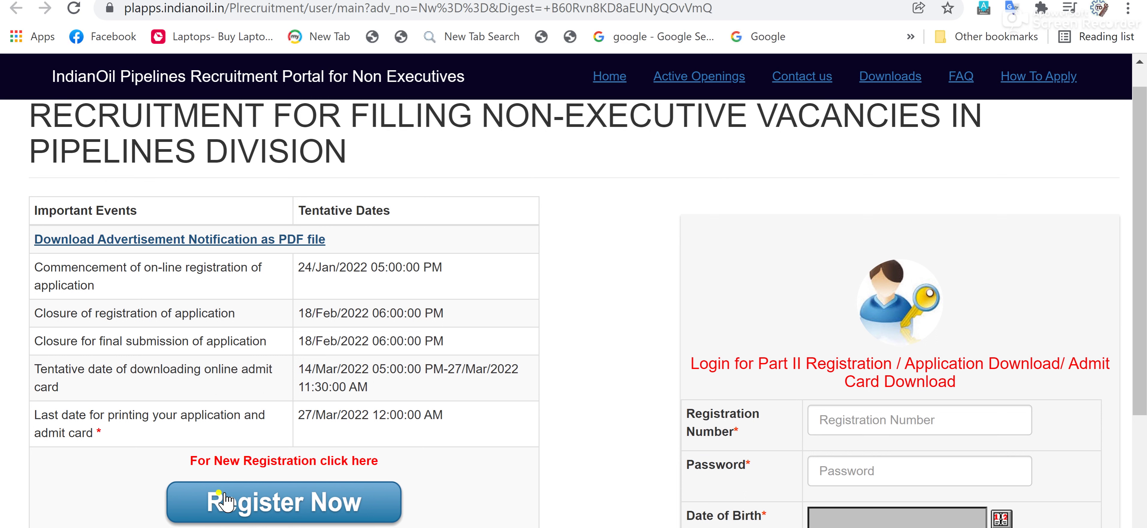
{"action": "left_click", "coordinate": [249, 507]}
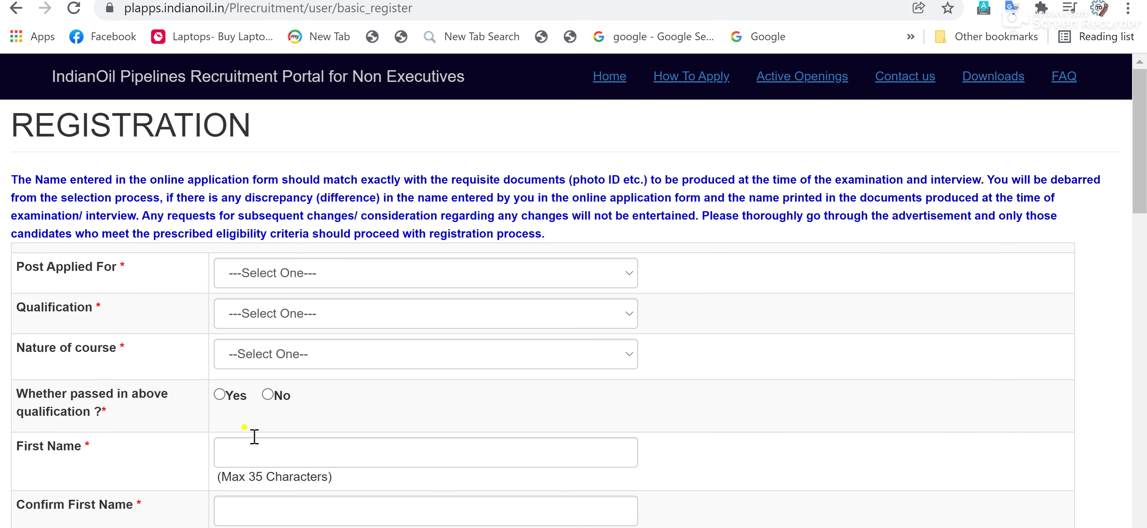
{"action": "left_click", "coordinate": [323, 274]}
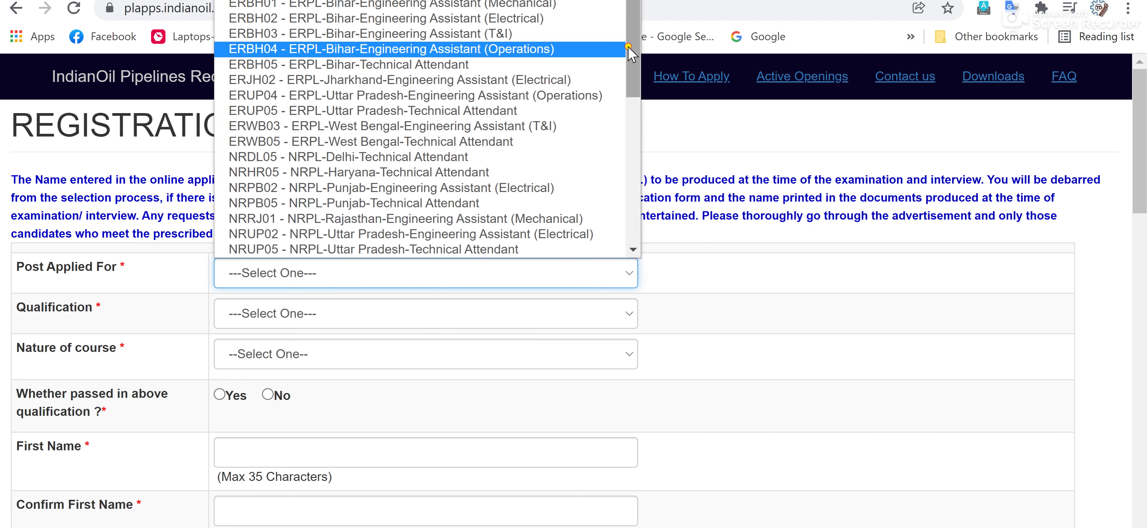
{"action": "scroll", "coordinate": [628, 47], "scroll_direction": "down", "scroll_amount": 2}
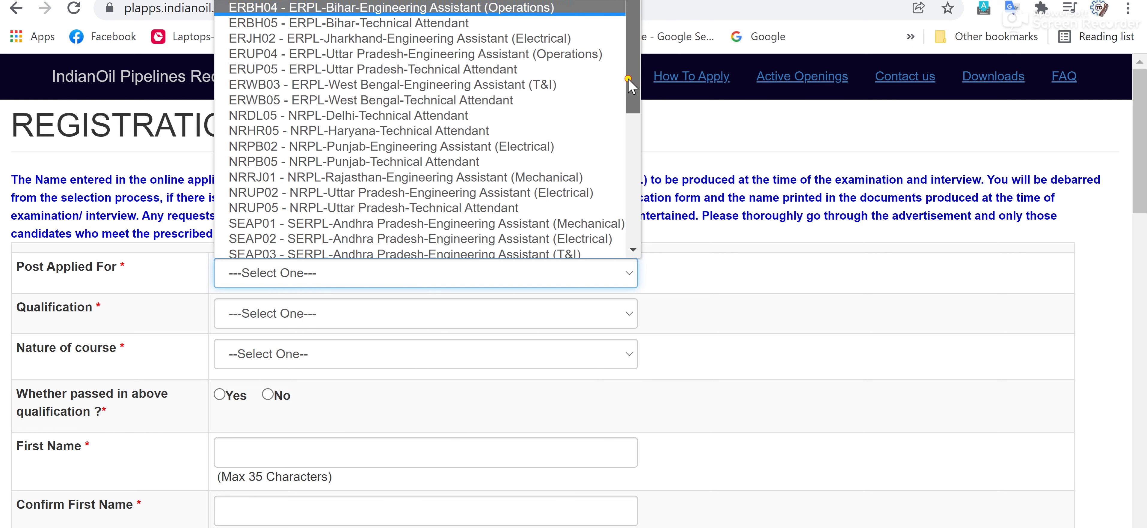
{"action": "scroll", "coordinate": [625, 26], "scroll_direction": "up", "scroll_amount": 2}
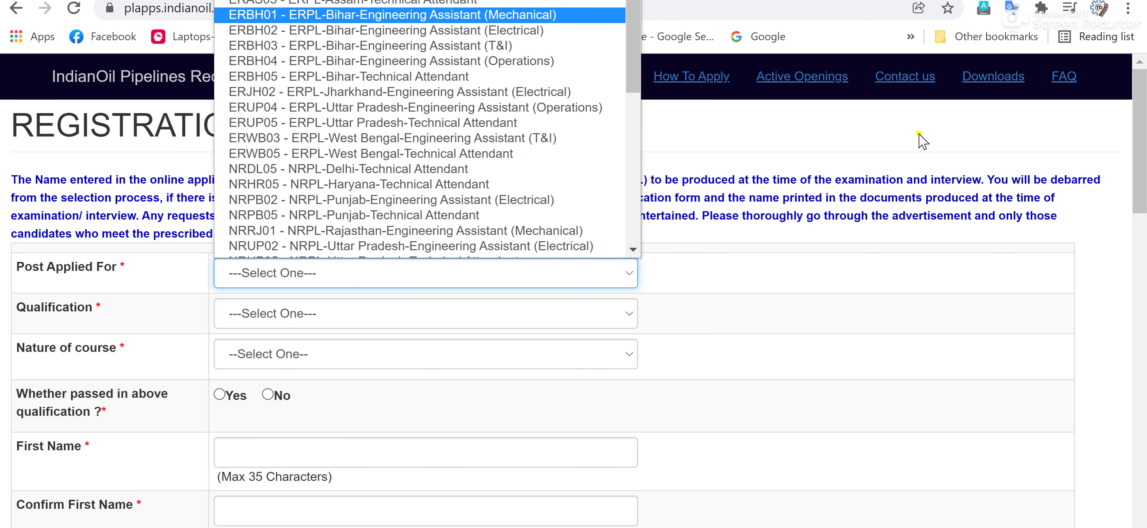
{"action": "left_click", "coordinate": [905, 141]}
Step: Examine the vacancy table in the advertisement PDF, comparing post codes, states, vacancies and reservation columns
{"action": "left_click", "coordinate": [652, 57]}
{"action": "key", "text": "ctrl+Tab"}
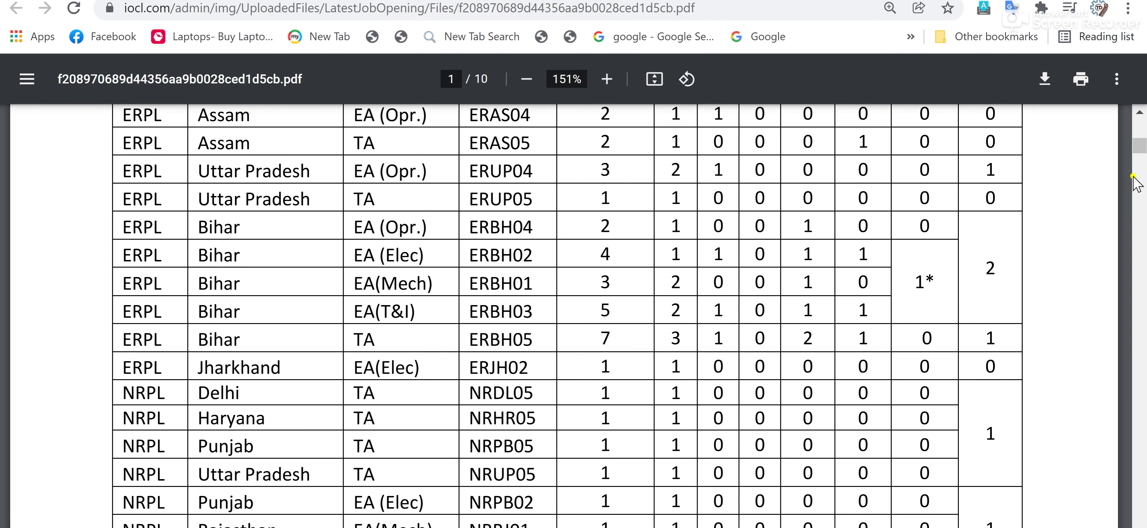
{"action": "scroll", "coordinate": [1127, 246], "scroll_direction": "up", "scroll_amount": 1}
{"action": "scroll", "coordinate": [1139, 149], "scroll_direction": "down", "scroll_amount": 1}
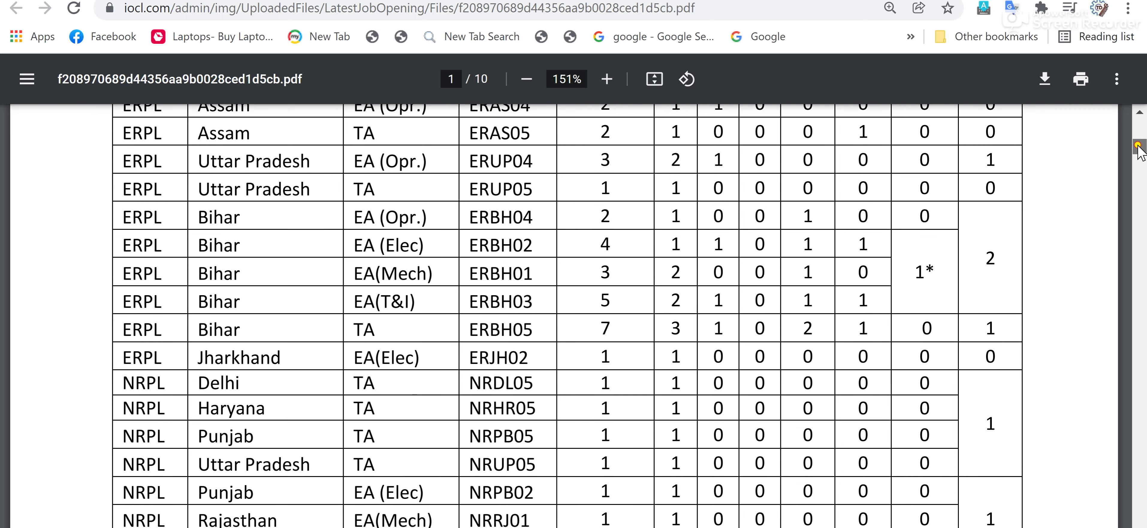
{"action": "scroll", "coordinate": [1139, 149], "scroll_direction": "down", "scroll_amount": 3}
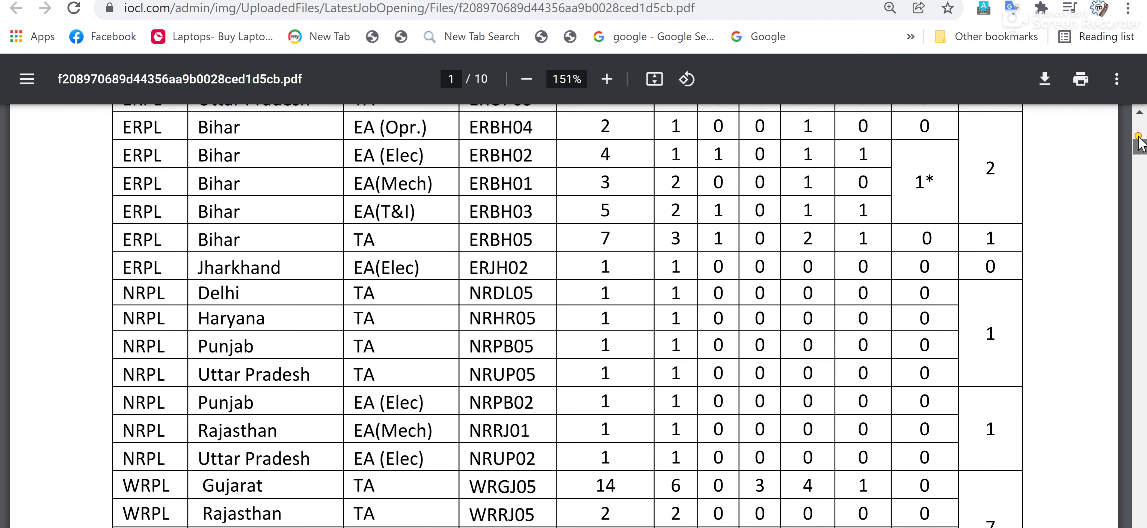
{"action": "scroll", "coordinate": [1138, 140], "scroll_direction": "up", "scroll_amount": 5}
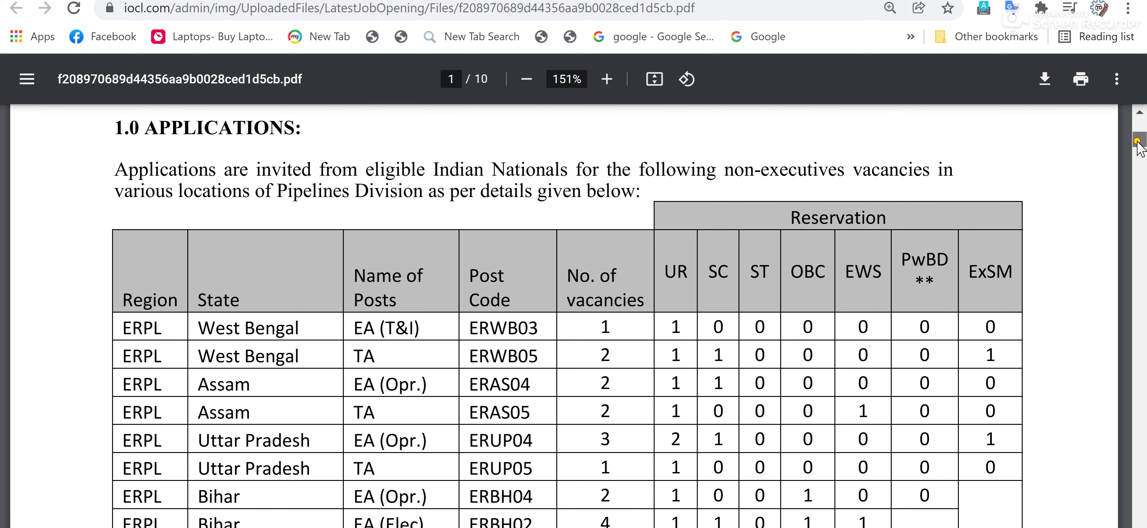
{"action": "scroll", "coordinate": [1138, 142], "scroll_direction": "down", "scroll_amount": 2}
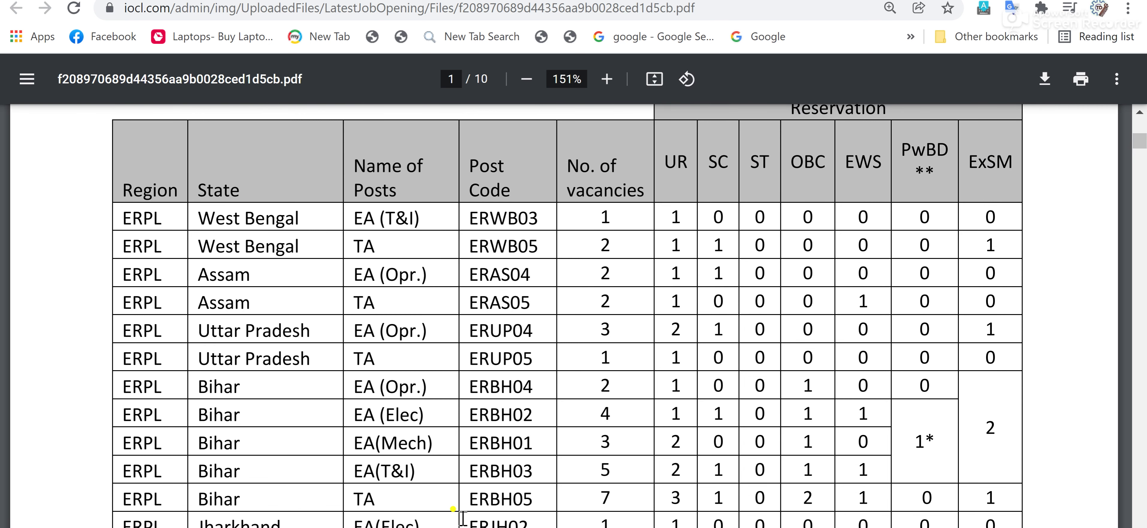
{"action": "scroll", "coordinate": [574, 263], "scroll_direction": "down", "scroll_amount": 3}
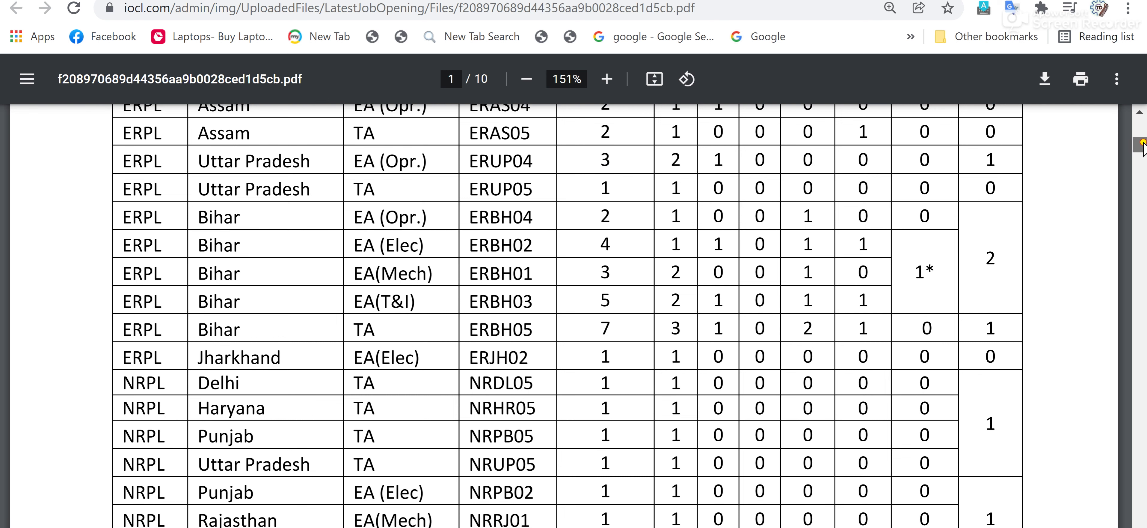
{"action": "scroll", "coordinate": [1143, 143], "scroll_direction": "up", "scroll_amount": 2}
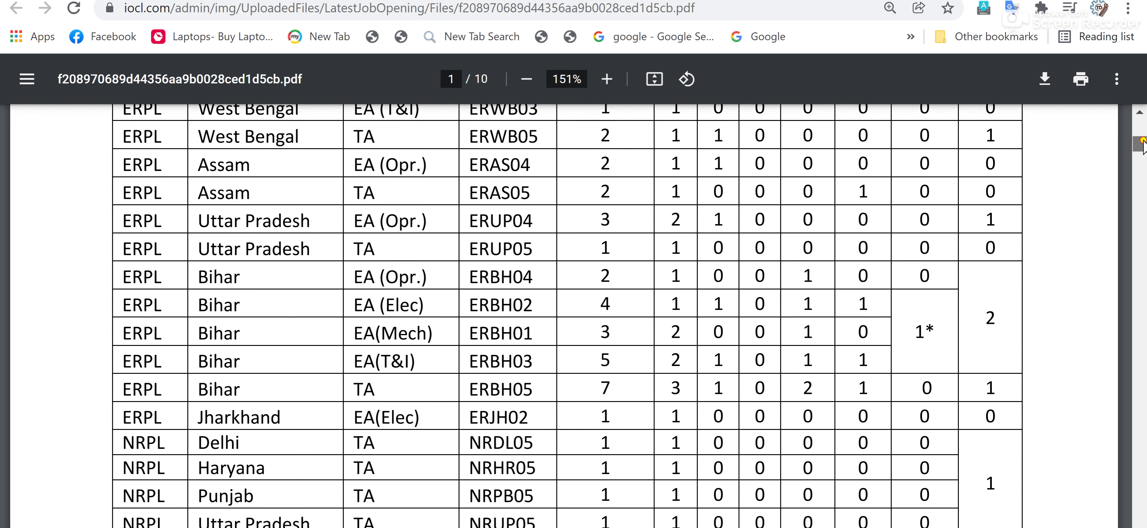
{"action": "scroll", "coordinate": [1143, 144], "scroll_direction": "up", "scroll_amount": 2}
{"action": "left_click_drag", "start_coordinate": [1143, 141], "coordinate": [1138, 156]}
{"action": "scroll", "coordinate": [1138, 156], "scroll_direction": "down", "scroll_amount": 5}
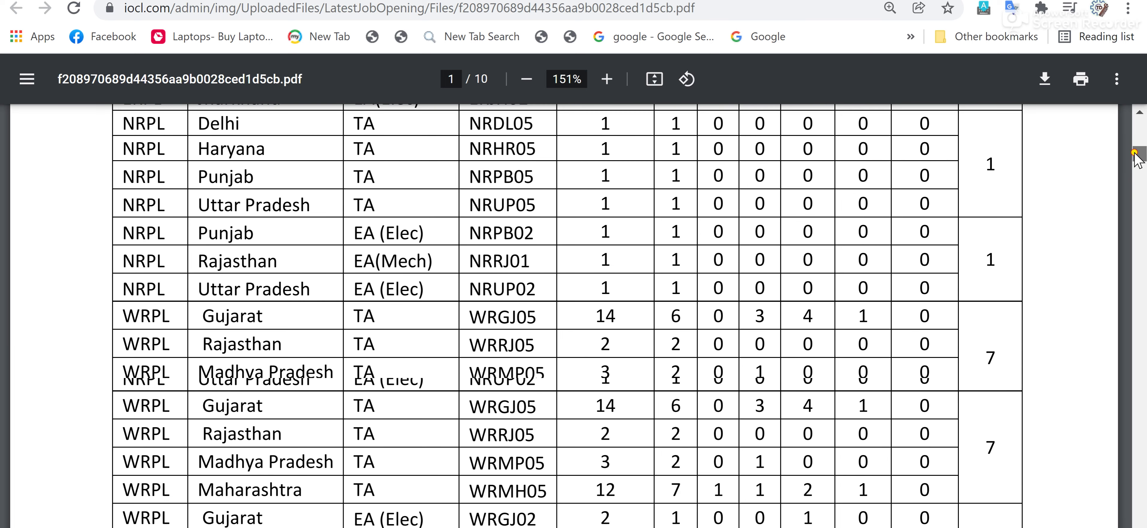
{"action": "scroll", "coordinate": [1137, 151], "scroll_direction": "down", "scroll_amount": 1}
{"action": "left_click_drag", "start_coordinate": [1137, 149], "coordinate": [1138, 144]}
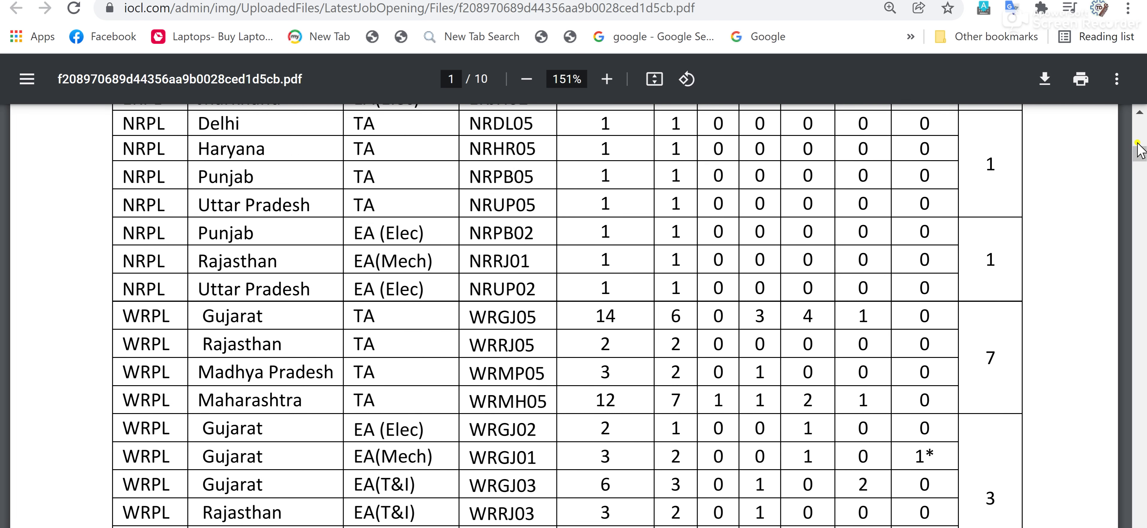
{"action": "left_click_drag", "start_coordinate": [1138, 143], "coordinate": [1139, 142]}
{"action": "scroll", "coordinate": [502, 490], "scroll_direction": "down", "scroll_amount": 5}
Step: Back on the registration form, set the qualification to Mechanical Engineering and the course to Regular-Full Time, and mark it as passed
{"action": "key", "text": "ctrl+Tab"}
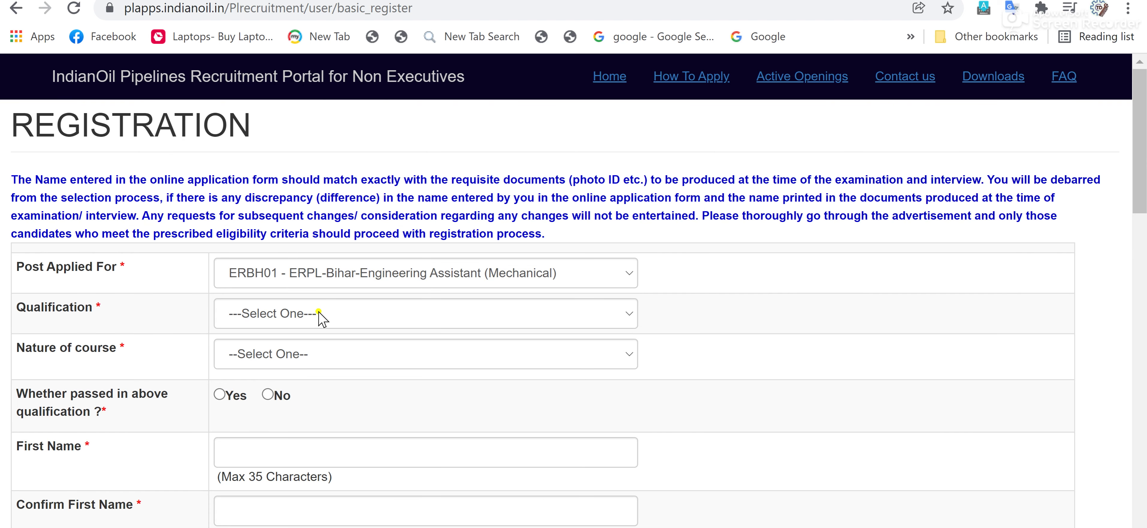
{"action": "left_click", "coordinate": [447, 309]}
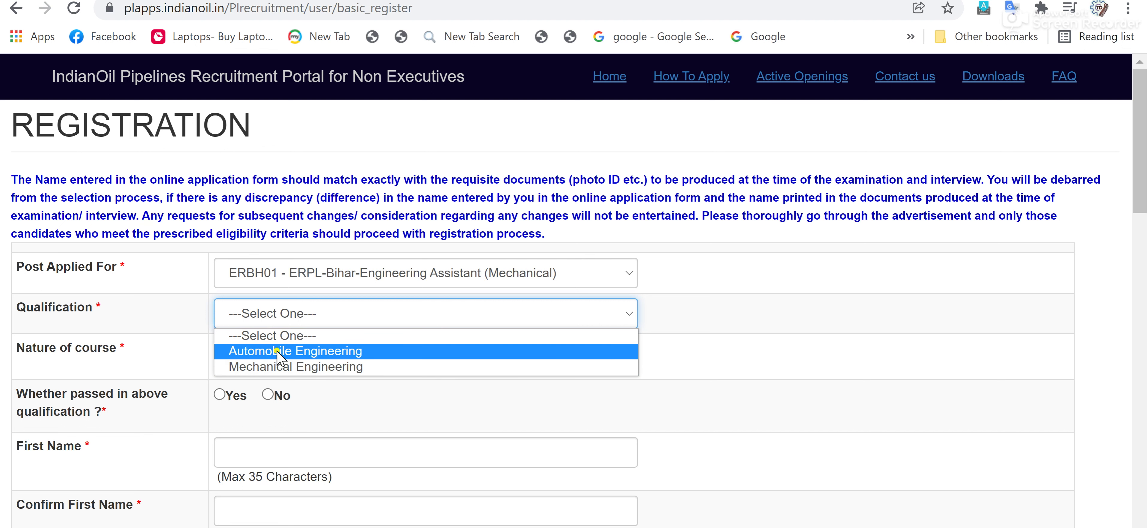
{"action": "left_click", "coordinate": [335, 366]}
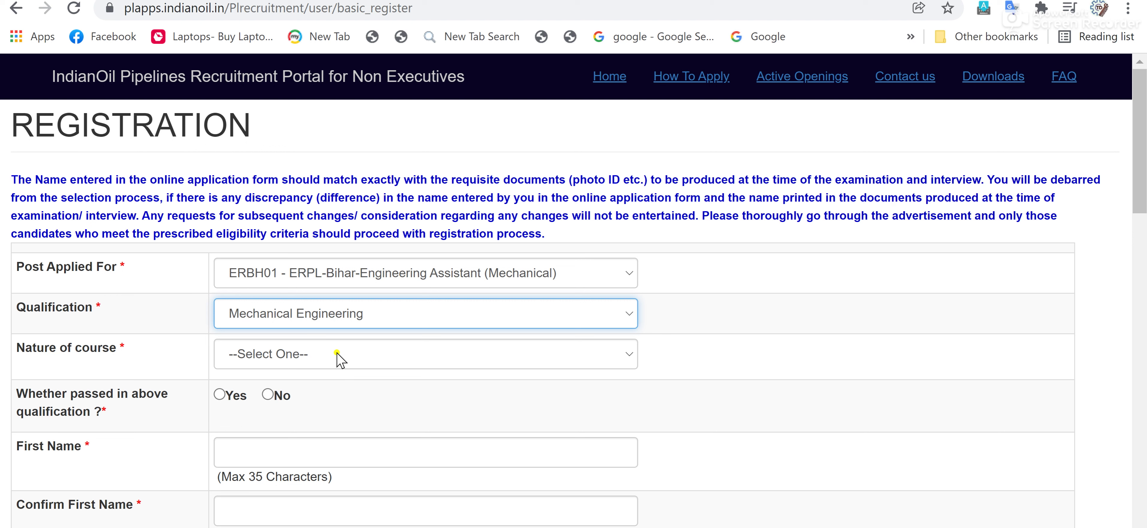
{"action": "left_click", "coordinate": [330, 358]}
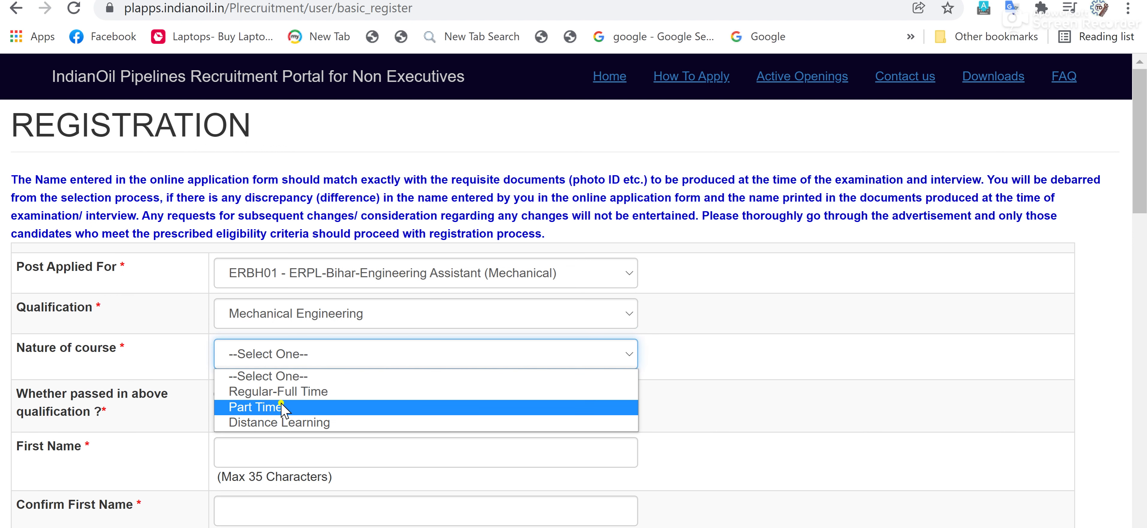
{"action": "left_click", "coordinate": [290, 391]}
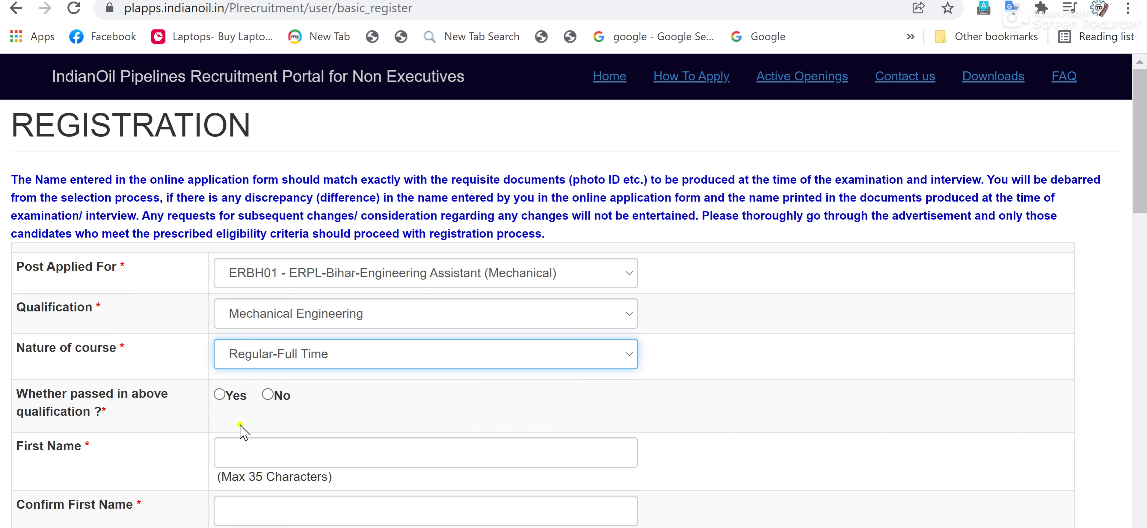
{"action": "left_click", "coordinate": [219, 395]}
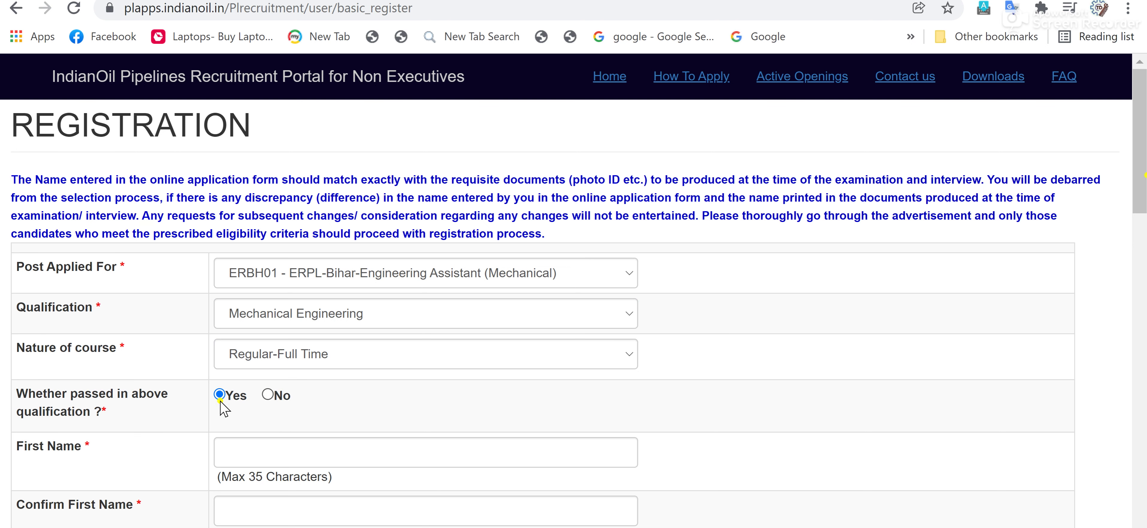
Step: Set the gender to Male, confirm Indian nationality with Yes, and choose Gen as the category
{"action": "left_click_drag", "start_coordinate": [1137, 178], "coordinate": [1139, 262]}
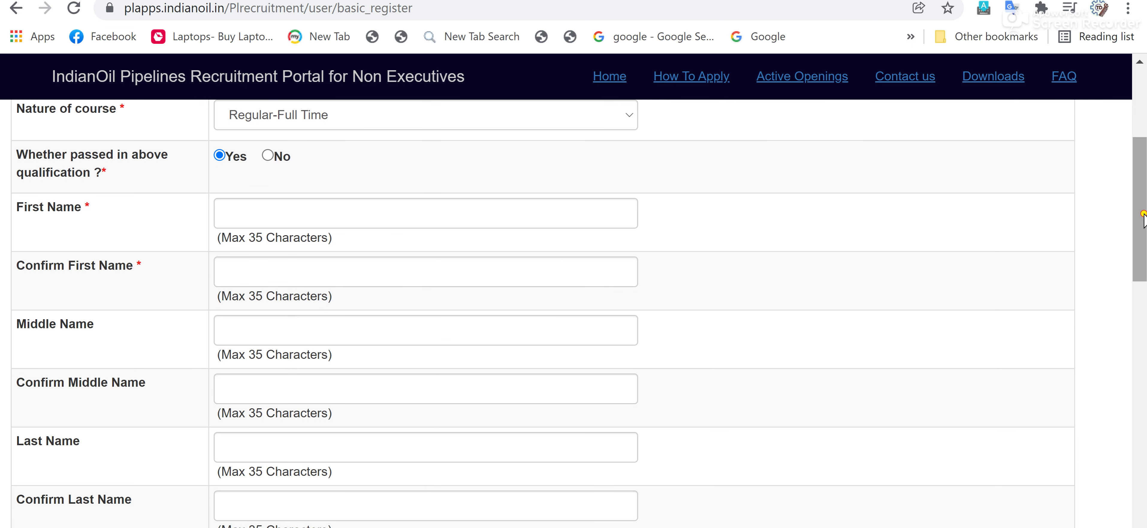
{"action": "scroll", "coordinate": [1143, 241], "scroll_direction": "down", "scroll_amount": 1}
{"action": "scroll", "coordinate": [1143, 252], "scroll_direction": "down", "scroll_amount": 1}
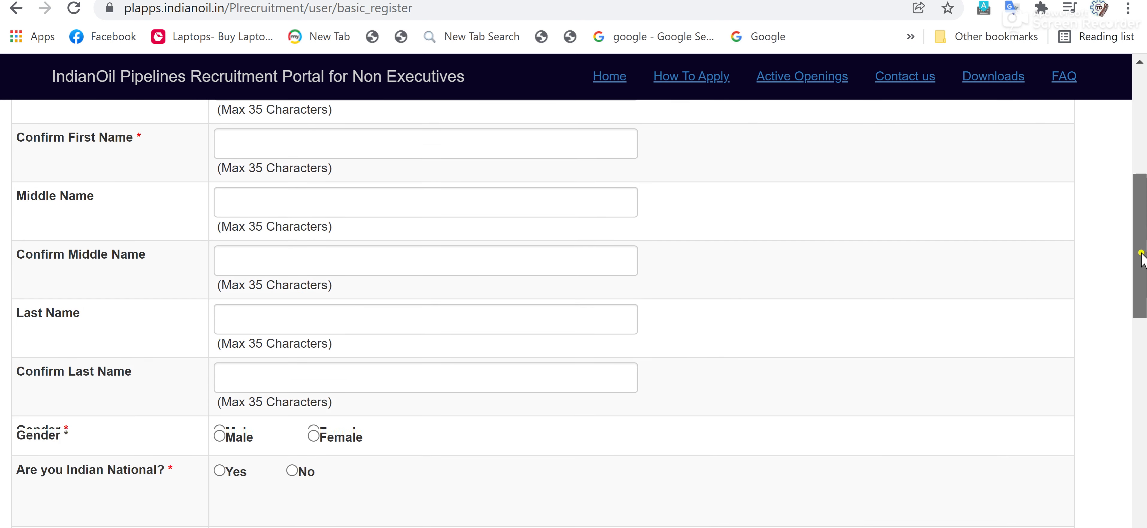
{"action": "left_click", "coordinate": [221, 429]}
{"action": "left_click", "coordinate": [219, 460]}
{"action": "left_click_drag", "start_coordinate": [1139, 220], "coordinate": [1145, 254]}
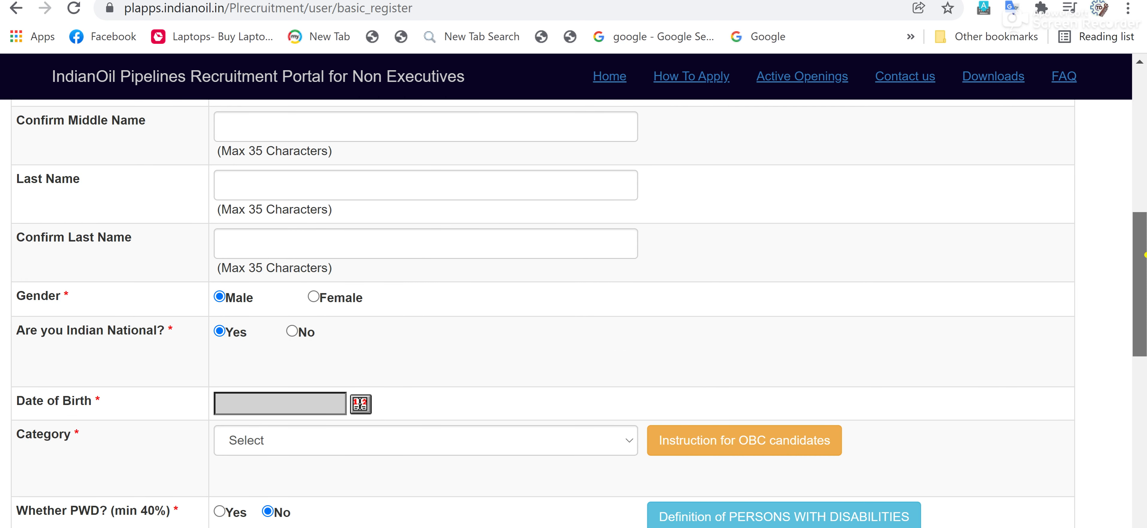
{"action": "left_click", "coordinate": [609, 441]}
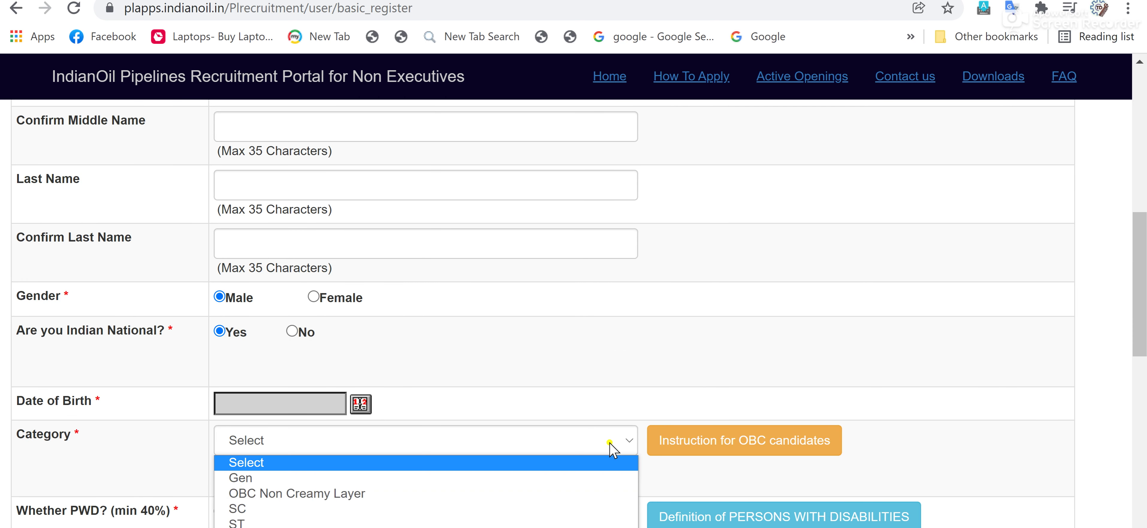
{"action": "left_click", "coordinate": [248, 478]}
Step: Review the remaining registration fields, including contact verification, password, security code and the declaration
{"action": "left_click_drag", "start_coordinate": [1140, 315], "coordinate": [1132, 520]}
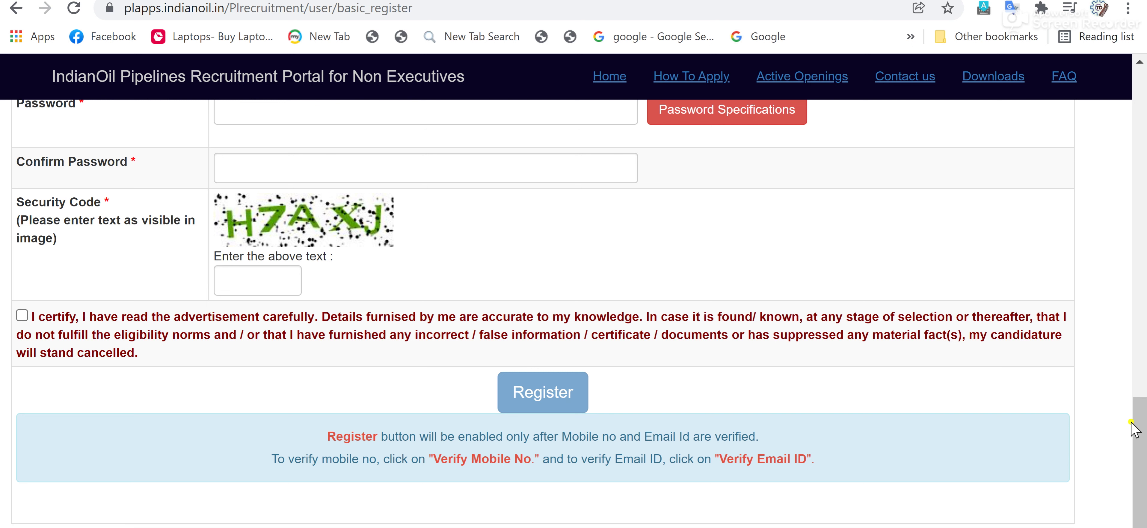
{"action": "scroll", "coordinate": [1135, 429], "scroll_direction": "up", "scroll_amount": 5}
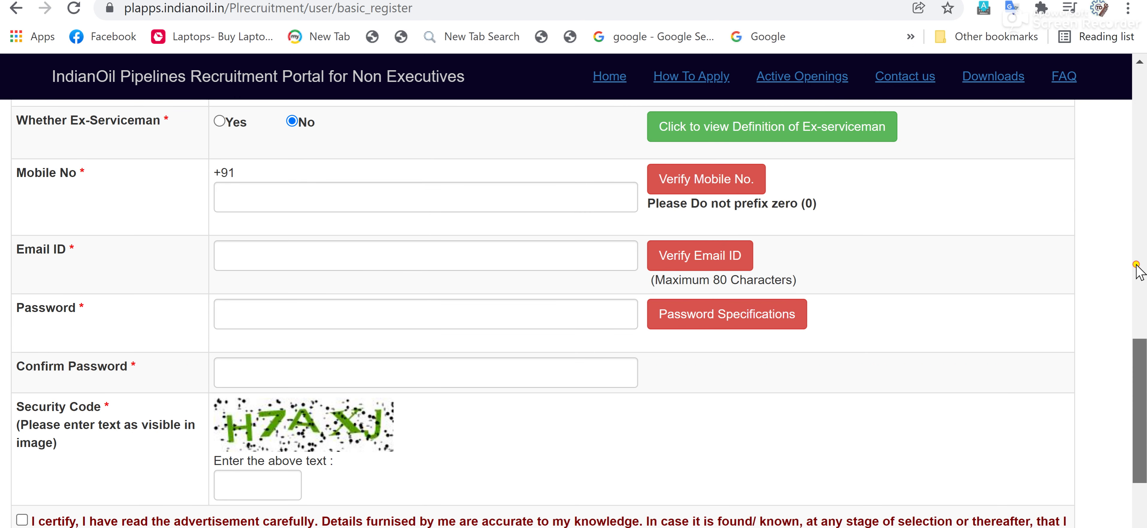
{"action": "scroll", "coordinate": [1137, 267], "scroll_direction": "up", "scroll_amount": 9}
{"action": "left_click_drag", "start_coordinate": [1137, 243], "coordinate": [1137, 169]}
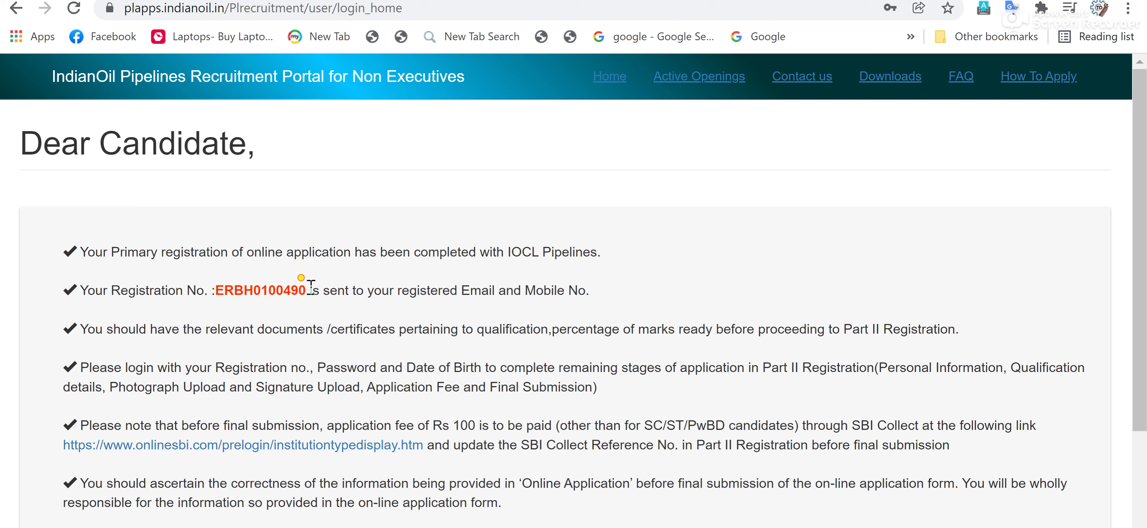
Step: Select the issued registration number on the confirmation page and sign in for Part II registration
{"action": "left_click_drag", "start_coordinate": [311, 289], "coordinate": [213, 290]}
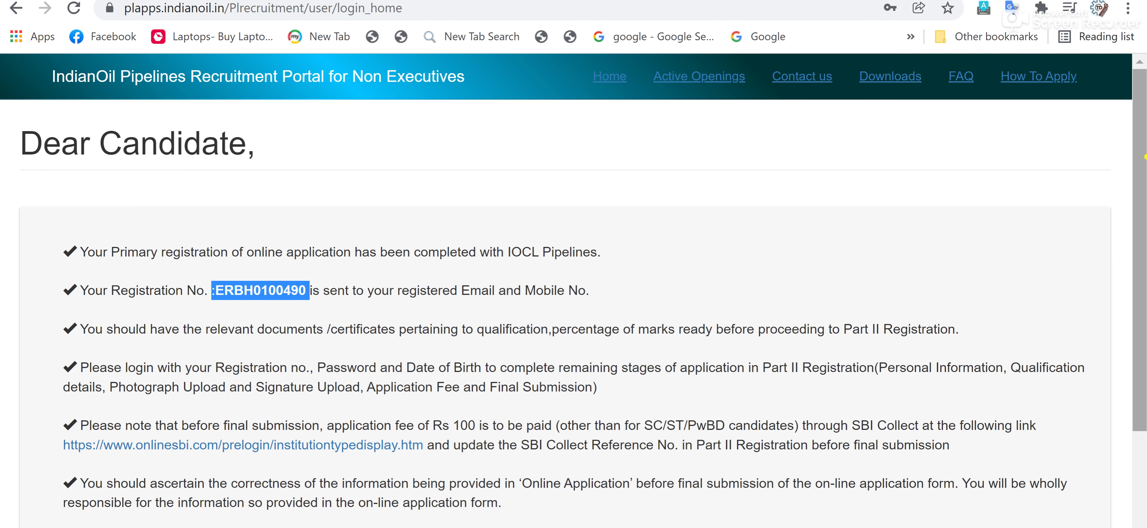
{"action": "left_click_drag", "start_coordinate": [1135, 198], "coordinate": [1142, 330]}
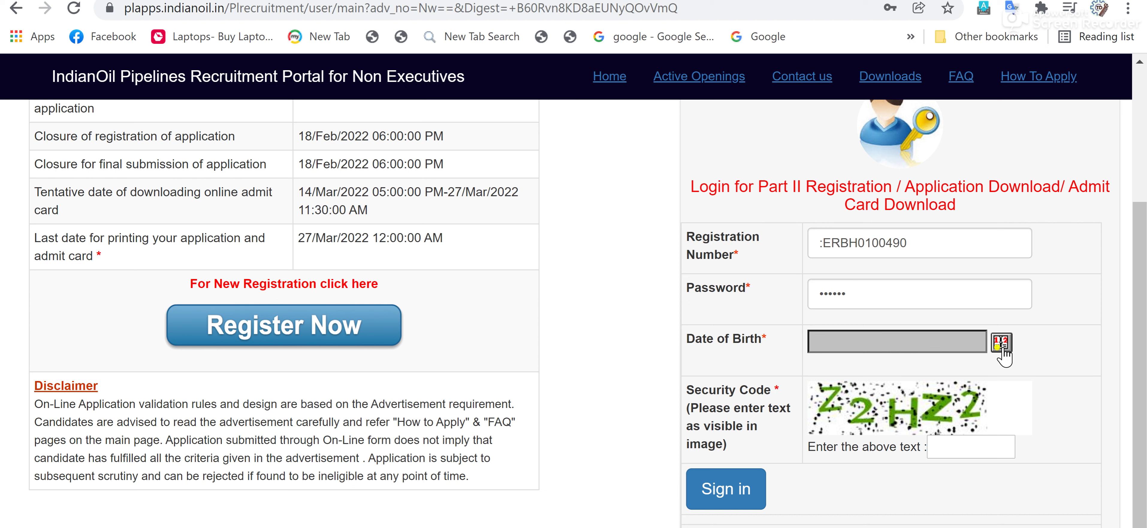
{"action": "left_click", "coordinate": [753, 477]}
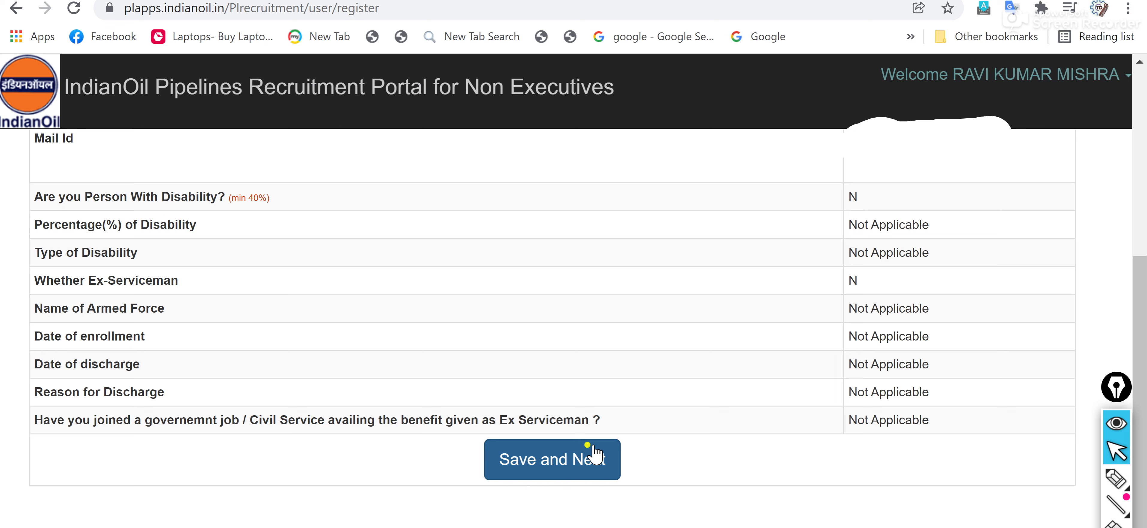
Step: Save the basic information and, in the personal details, set the religion to Hindu and the state of domicile to Jharkhand
{"action": "left_click", "coordinate": [553, 459]}
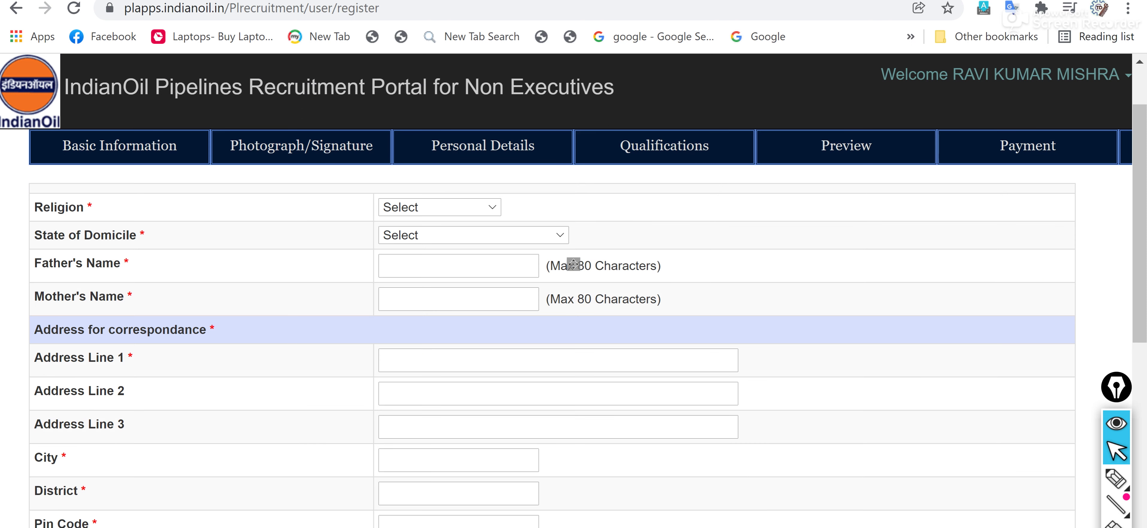
{"action": "left_click", "coordinate": [473, 205]}
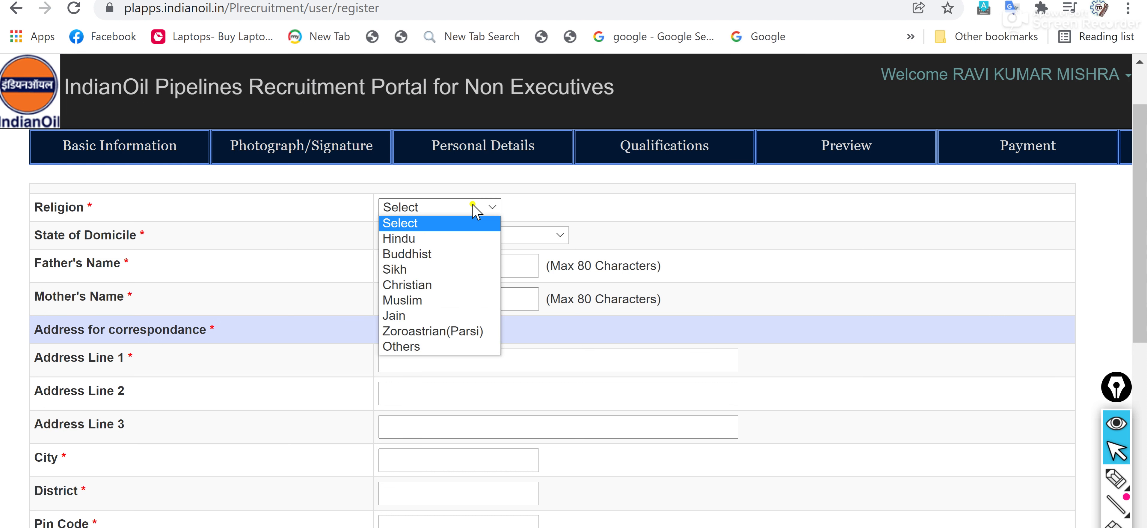
{"action": "left_click", "coordinate": [417, 240]}
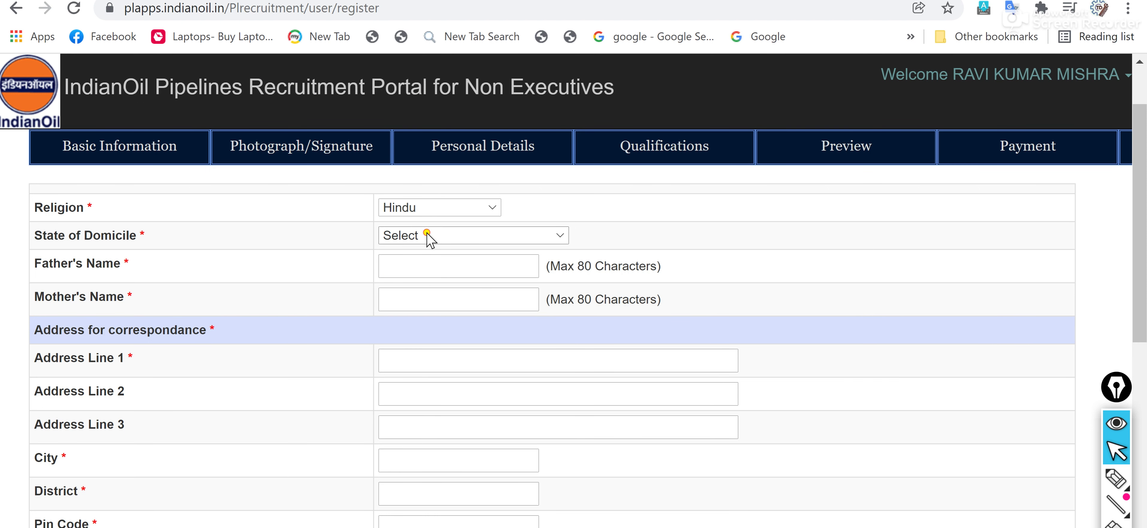
{"action": "left_click", "coordinate": [429, 237]}
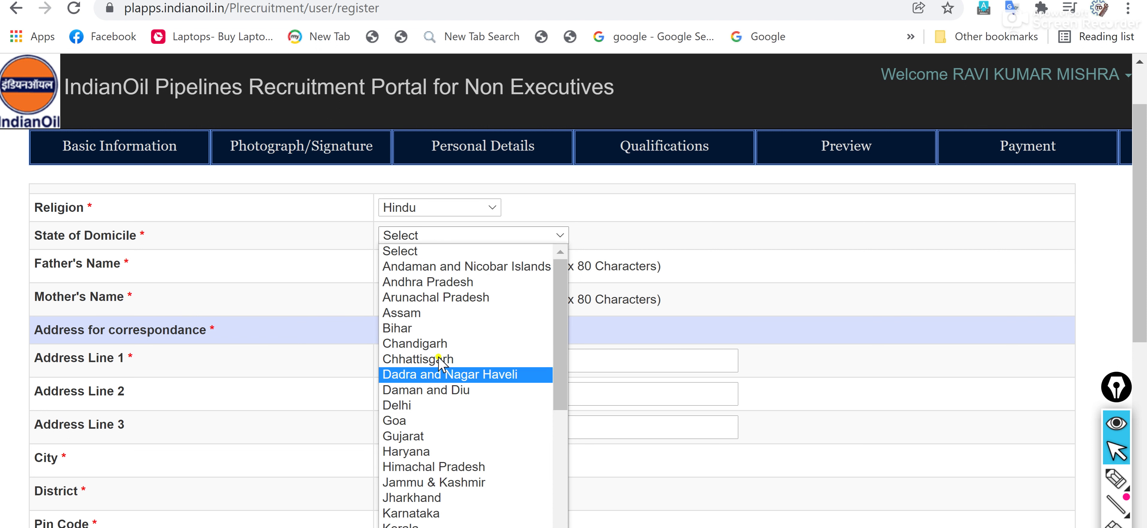
{"action": "left_click", "coordinate": [409, 498]}
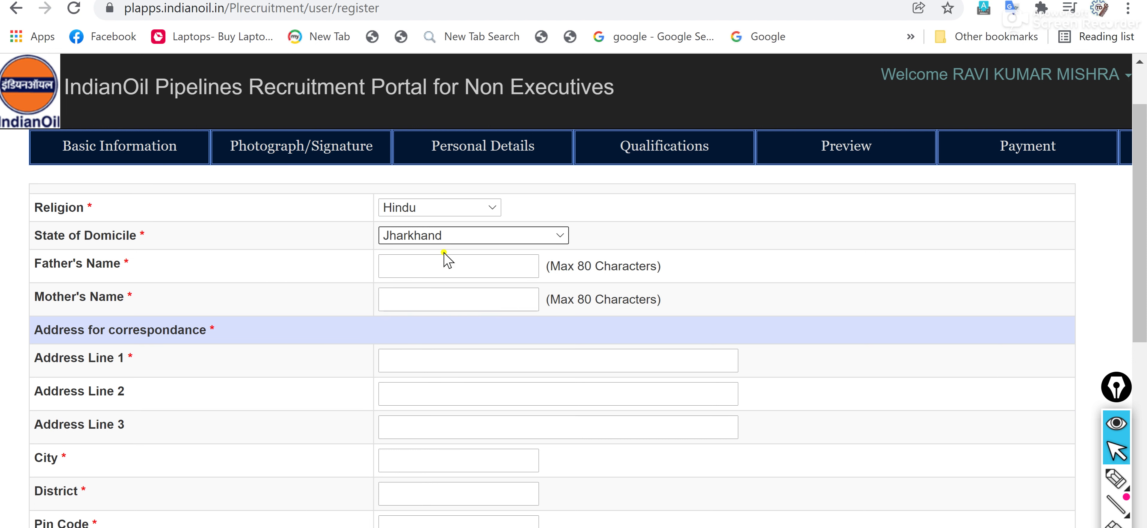
{"action": "left_click_drag", "start_coordinate": [1143, 251], "coordinate": [1145, 486]}
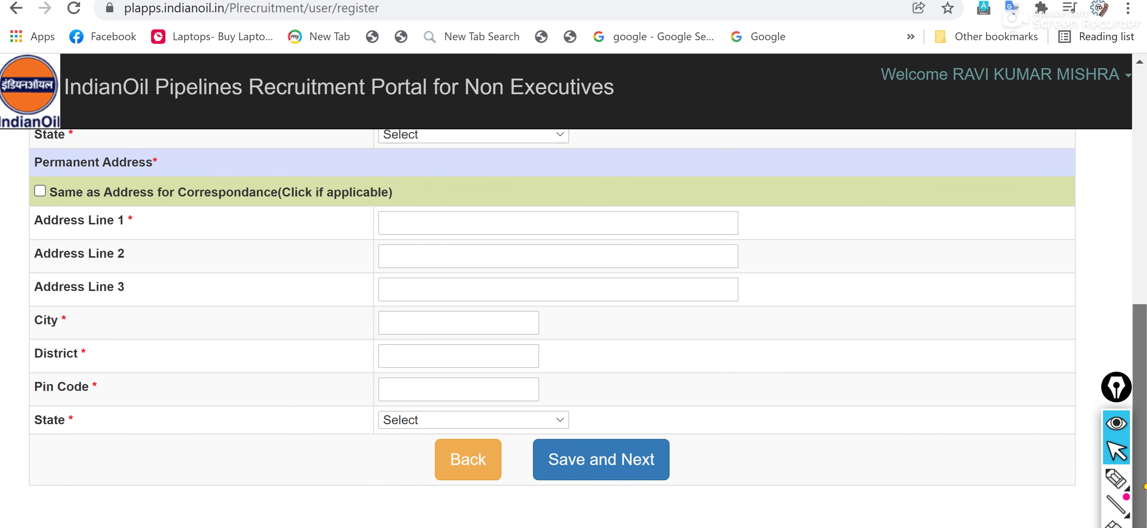